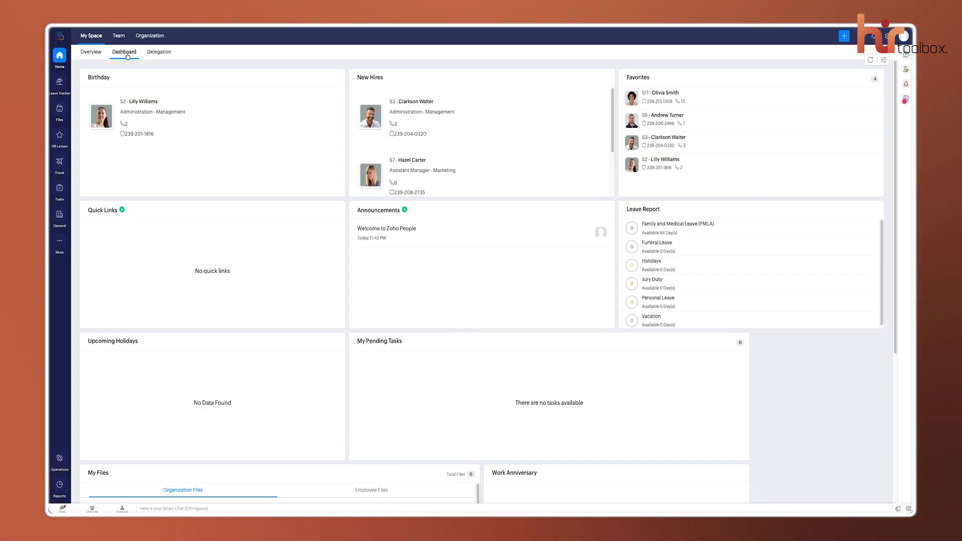
- Scroll down and back up through the dashboard to review its content
{"action": "scroll", "coordinate": [198, 146], "scroll_direction": "down", "scroll_amount": 2}
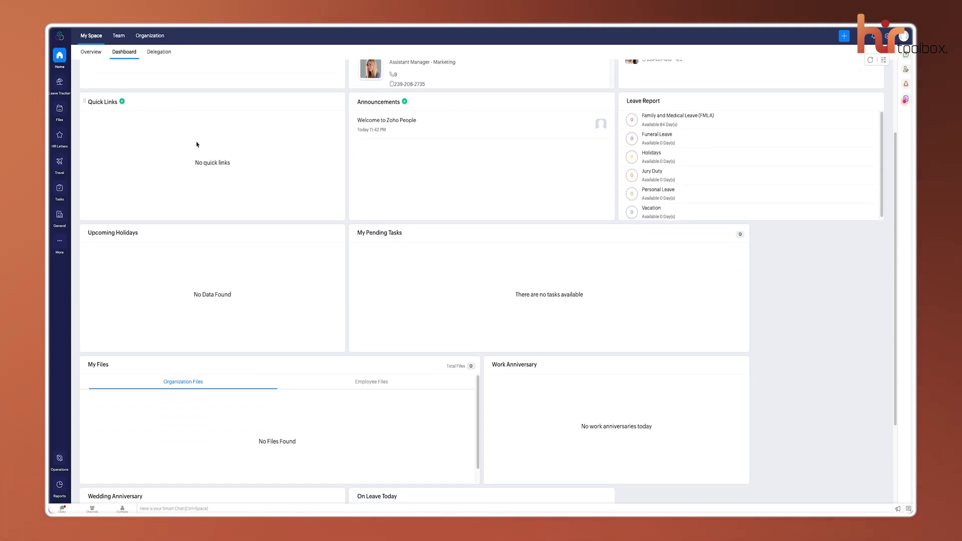
{"action": "scroll", "coordinate": [197, 145], "scroll_direction": "down", "scroll_amount": 2}
{"action": "scroll", "coordinate": [197, 144], "scroll_direction": "up", "scroll_amount": 2}
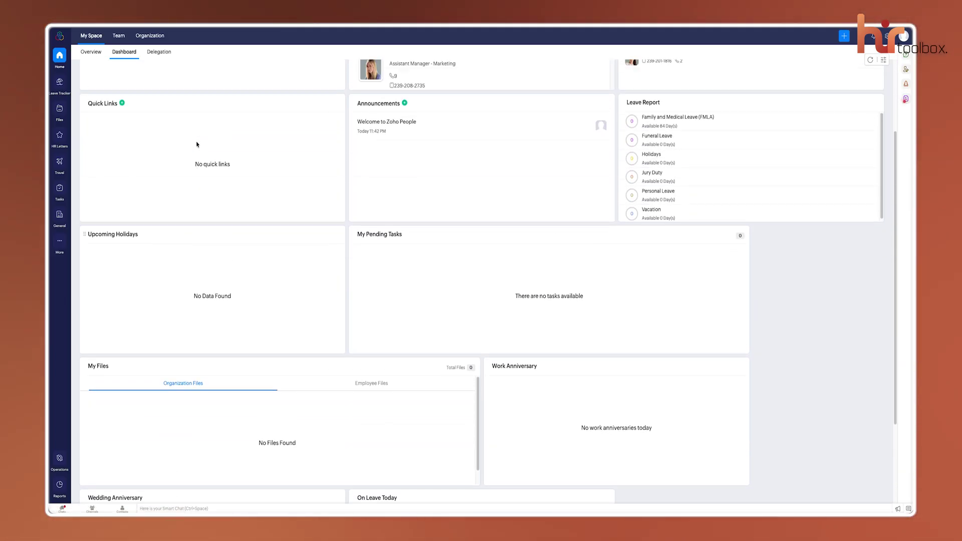
{"action": "scroll", "coordinate": [196, 145], "scroll_direction": "up", "scroll_amount": 3}
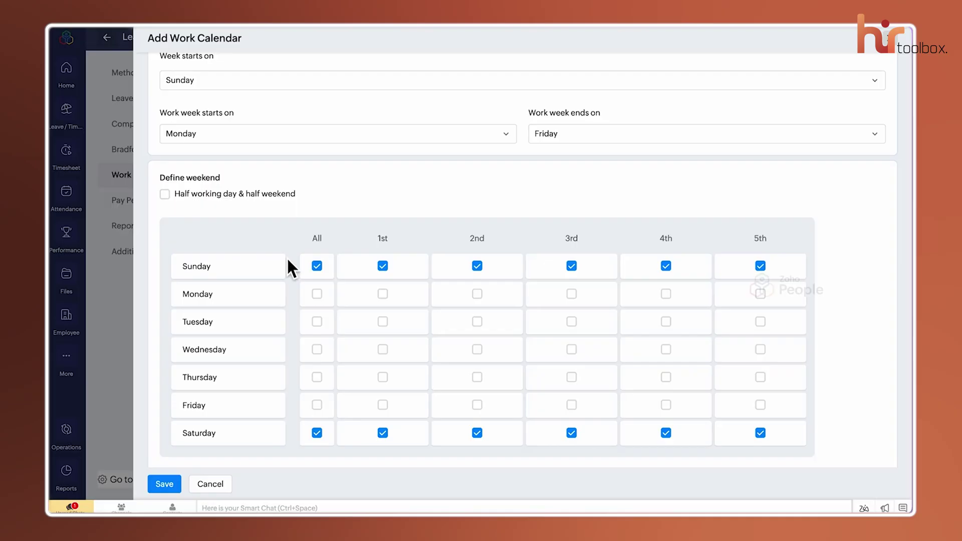
{"action": "scroll", "coordinate": [288, 261], "scroll_direction": "down", "scroll_amount": 1}
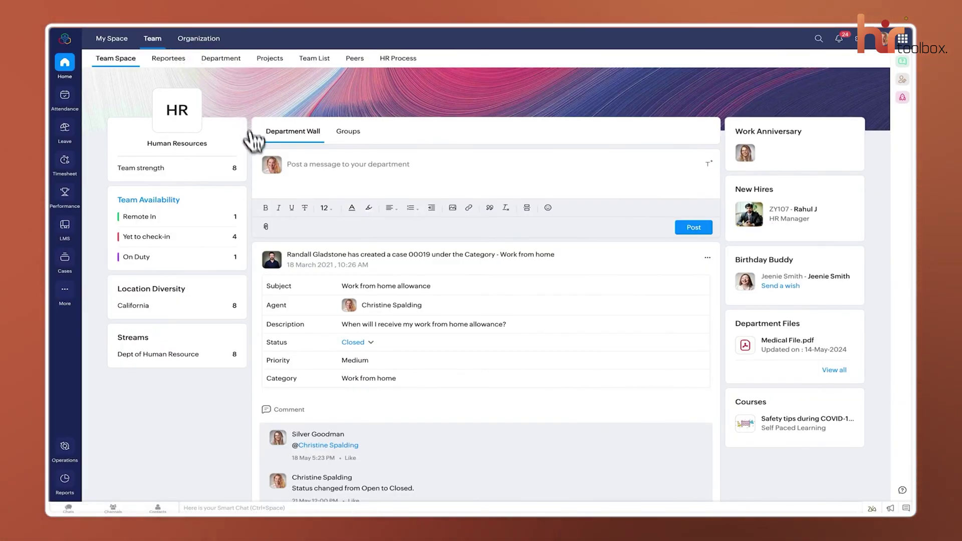
- Scroll down the Human Resources Department Wall feed, then back up
{"action": "scroll", "coordinate": [286, 232], "scroll_direction": "down", "scroll_amount": 2}
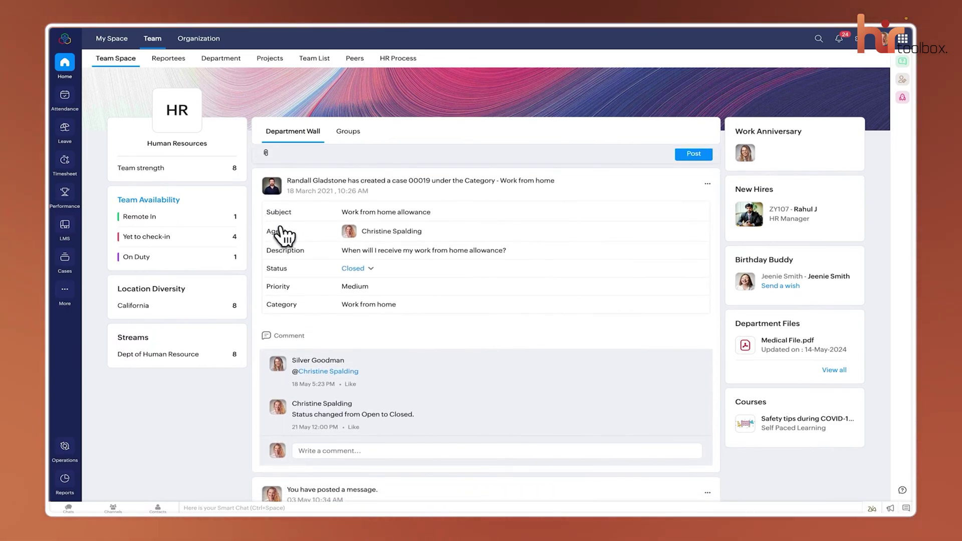
{"action": "scroll", "coordinate": [286, 232], "scroll_direction": "down", "scroll_amount": 2}
{"action": "scroll", "coordinate": [285, 236], "scroll_direction": "down", "scroll_amount": 1}
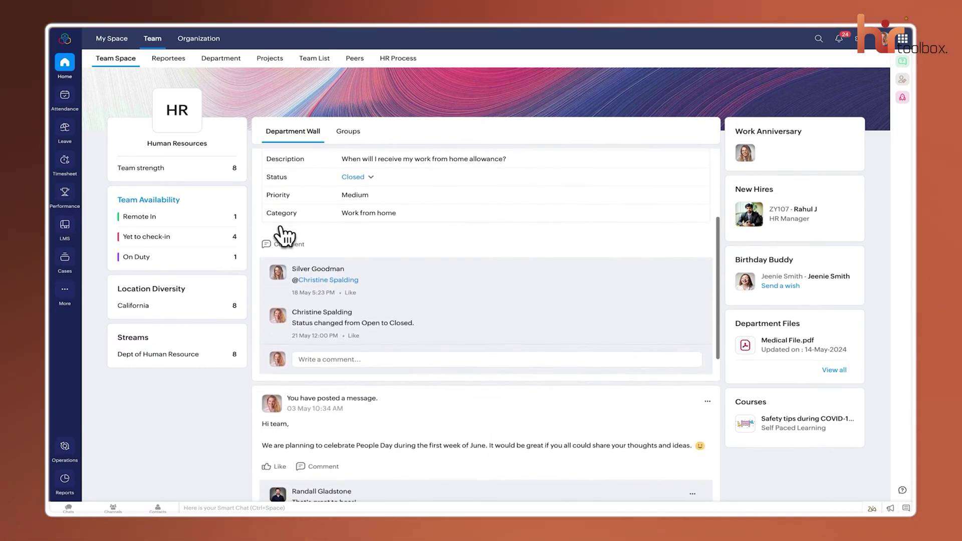
{"action": "scroll", "coordinate": [286, 236], "scroll_direction": "down", "scroll_amount": 1}
{"action": "scroll", "coordinate": [284, 235], "scroll_direction": "down", "scroll_amount": 2}
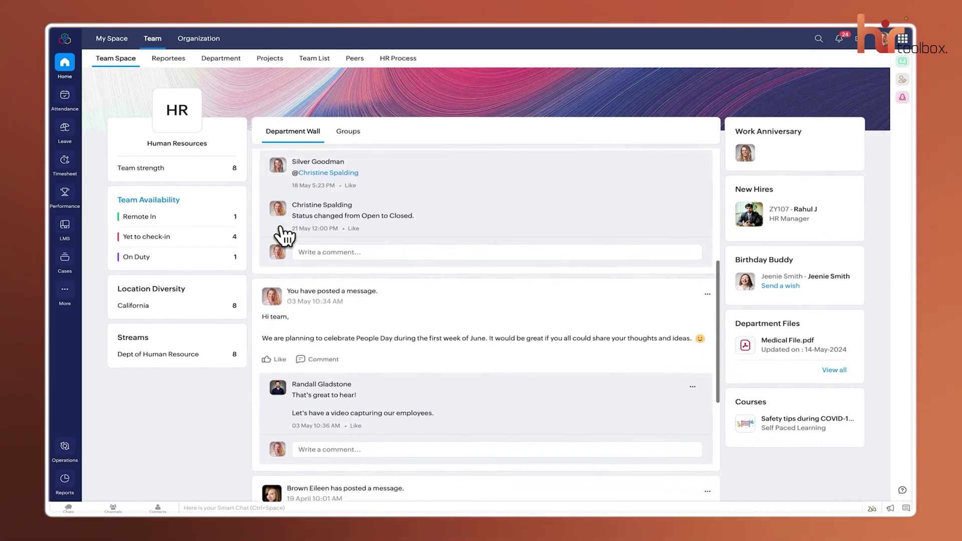
{"action": "scroll", "coordinate": [284, 236], "scroll_direction": "up", "scroll_amount": 10}
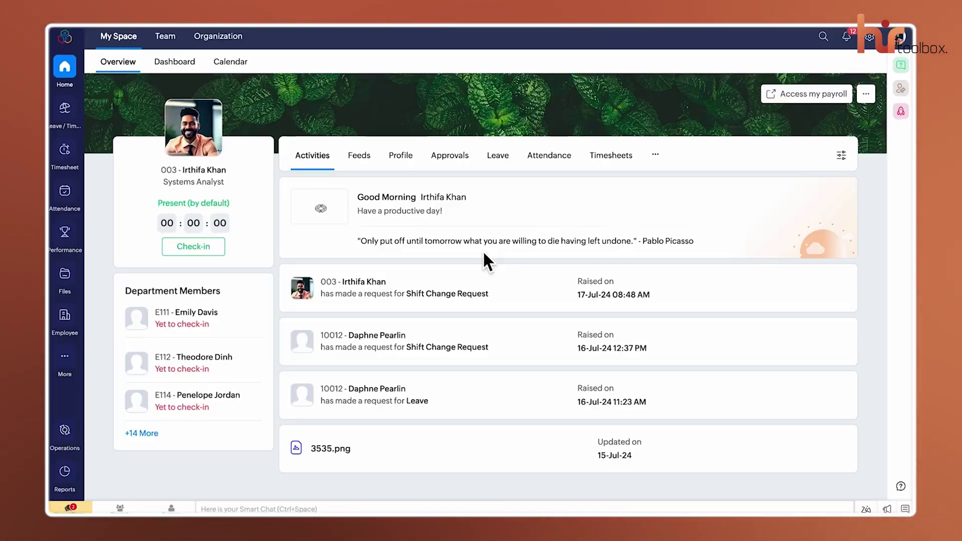
- In Onboarding settings, review the Candidate flow's Profile, Forms (Background Verification Form) and Documents and policies steps
{"action": "left_click", "coordinate": [870, 38]}
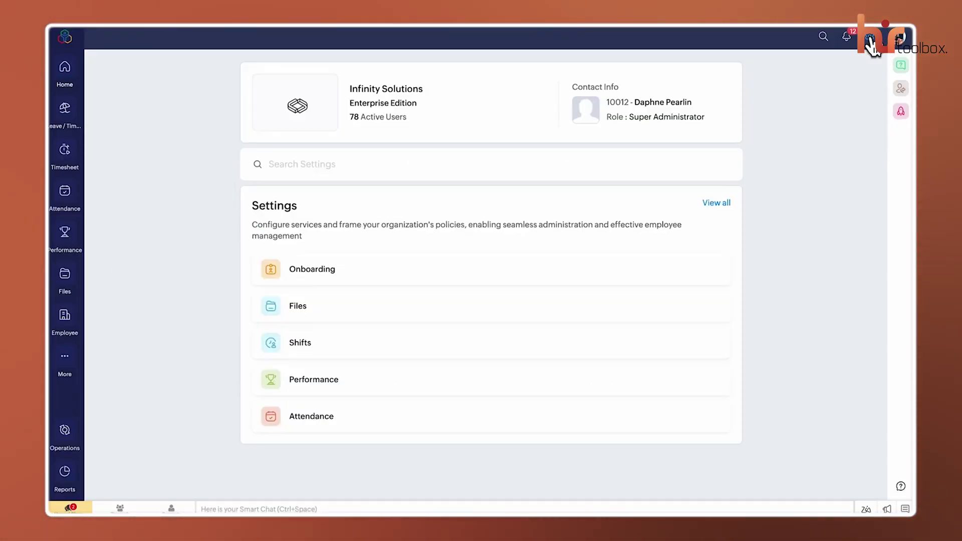
{"action": "left_click", "coordinate": [321, 270]}
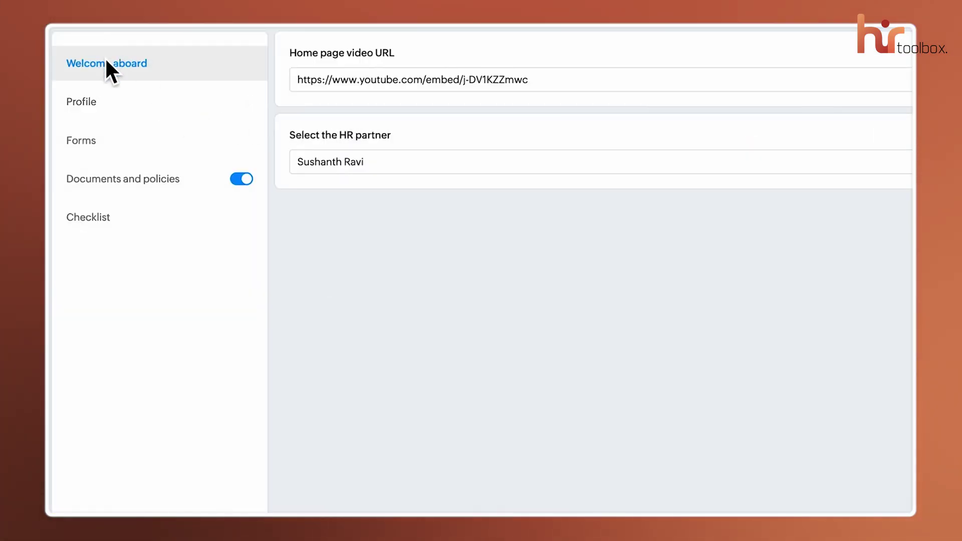
{"action": "left_click", "coordinate": [77, 102]}
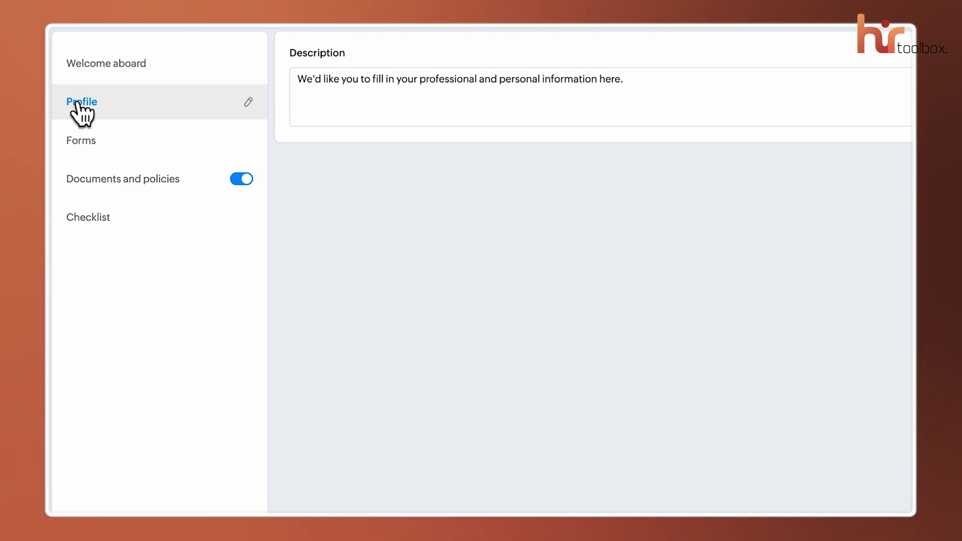
{"action": "left_click", "coordinate": [75, 159]}
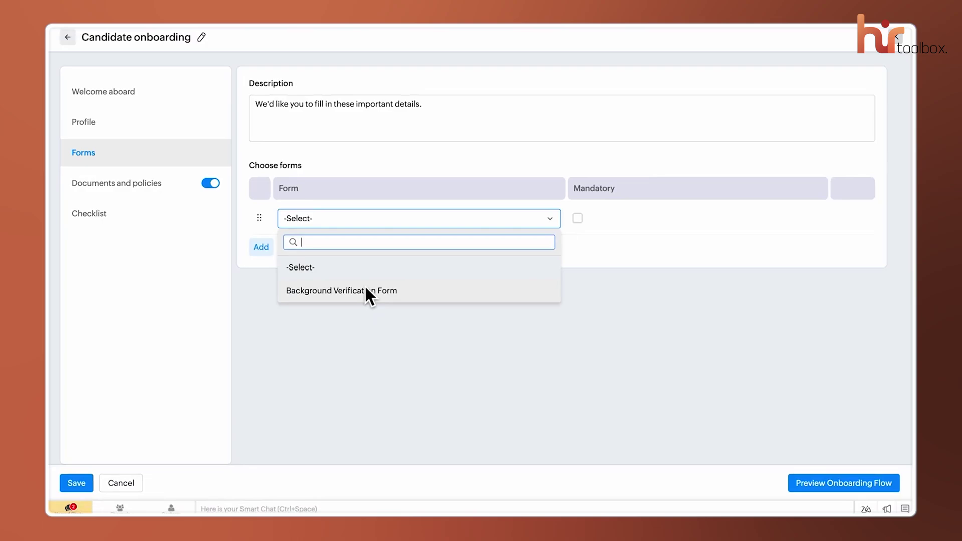
{"action": "left_click", "coordinate": [367, 290]}
{"action": "left_click", "coordinate": [126, 184]}
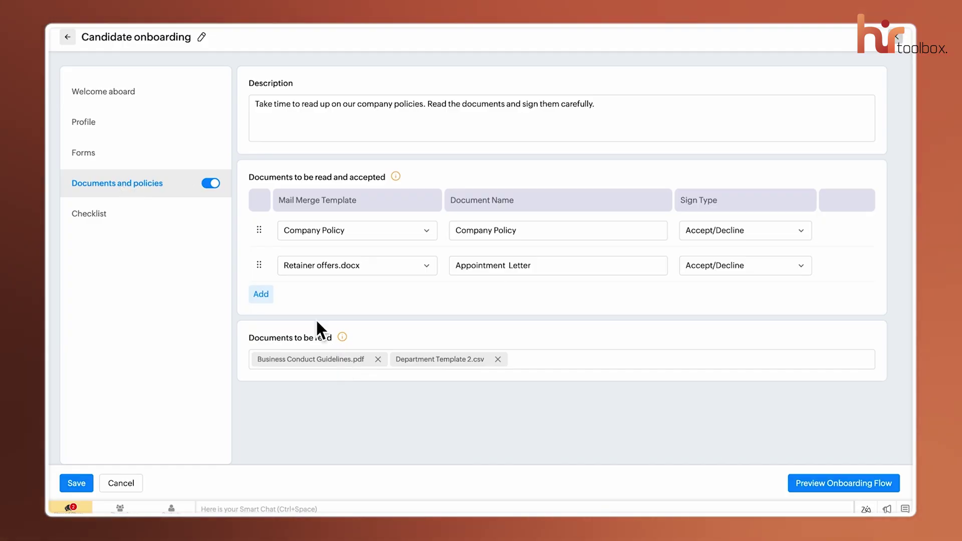
{"action": "left_click", "coordinate": [67, 38]}
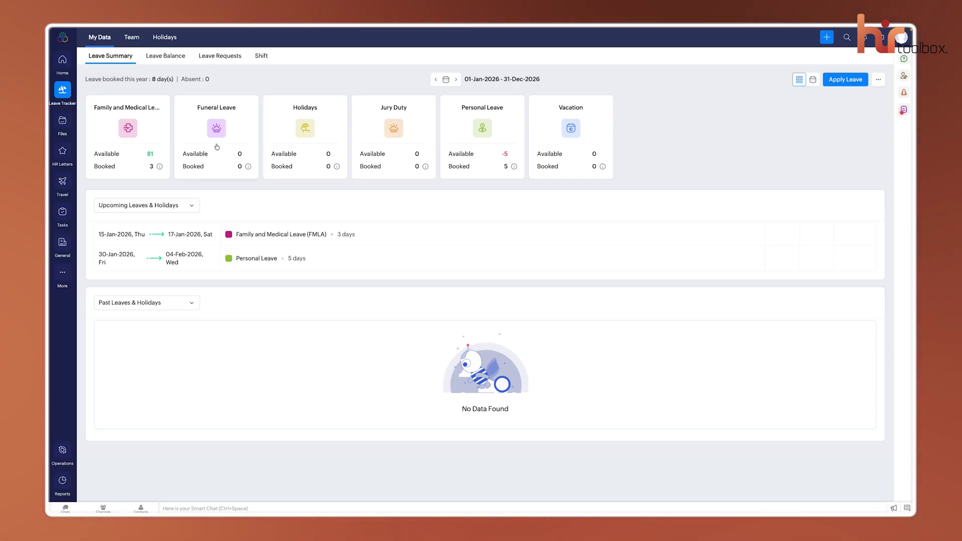
{"action": "left_click", "coordinate": [136, 150]}
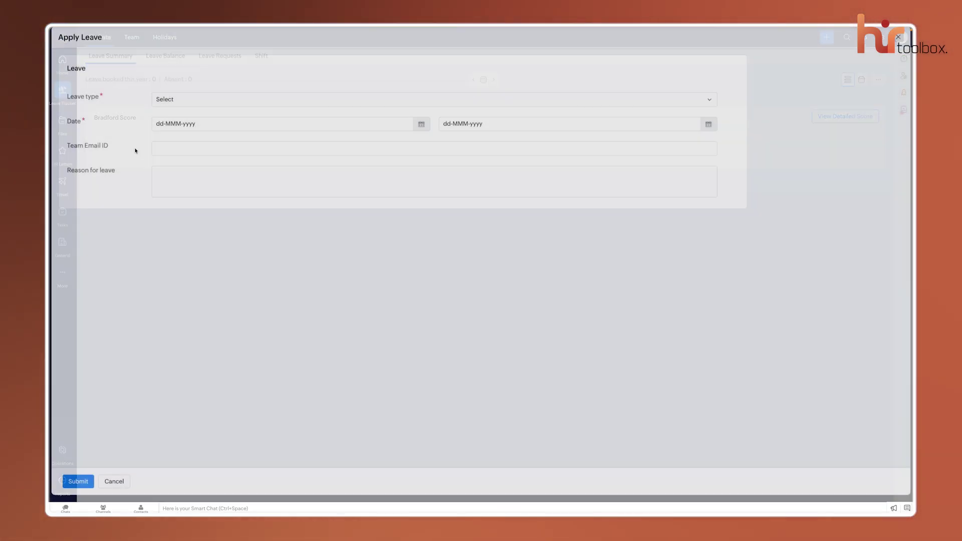
{"action": "left_click", "coordinate": [298, 106]}
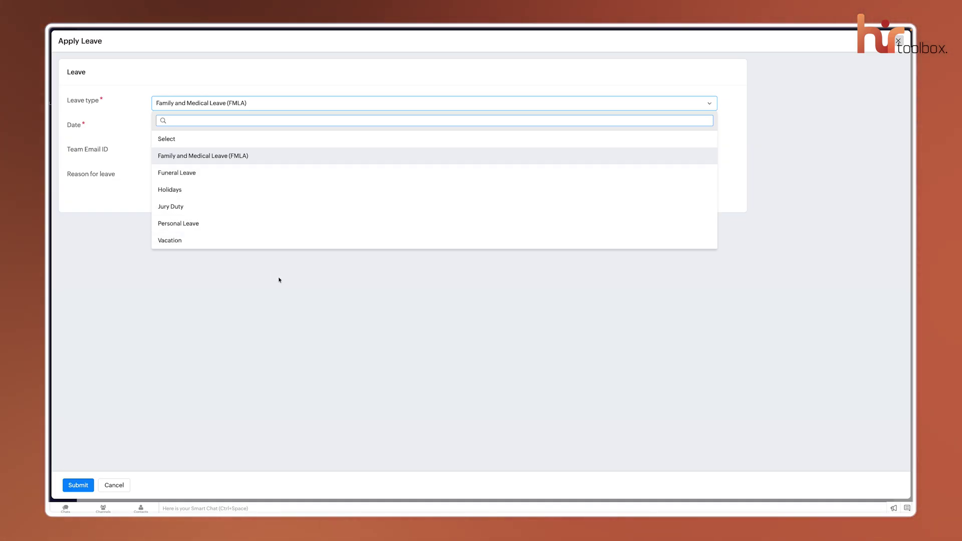
{"action": "left_click", "coordinate": [899, 41]}
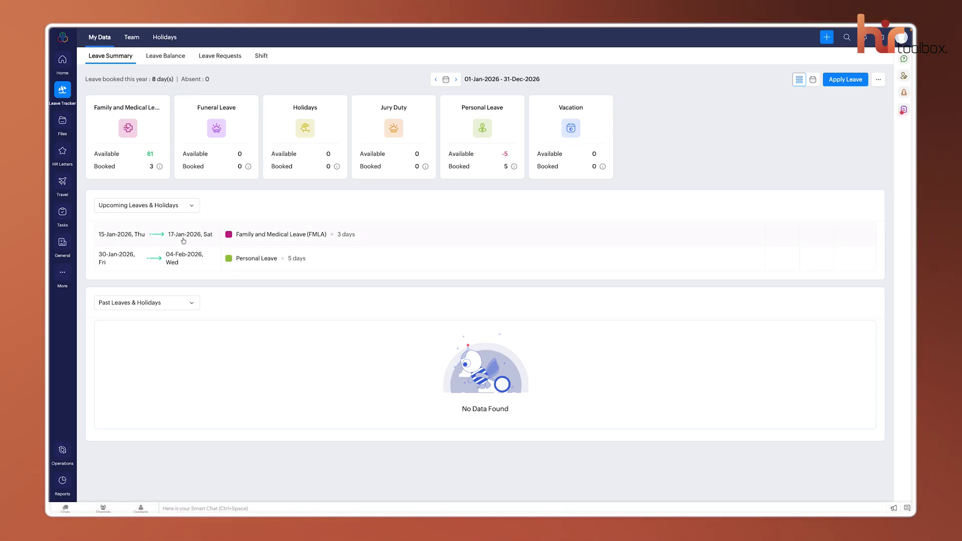
- Open the Leave balance report and view an employee's customized leave policy balances
{"action": "left_click", "coordinate": [62, 480]}
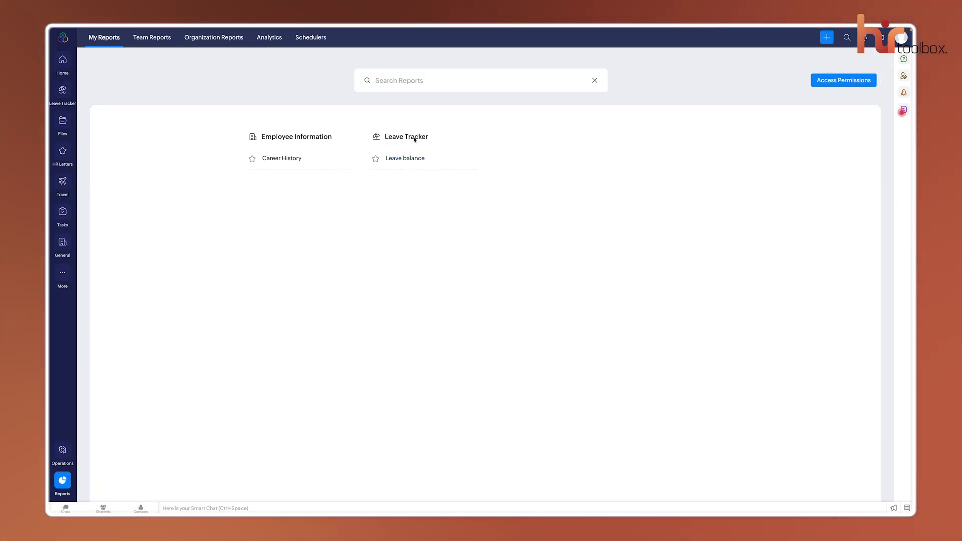
{"action": "left_click", "coordinate": [405, 159]}
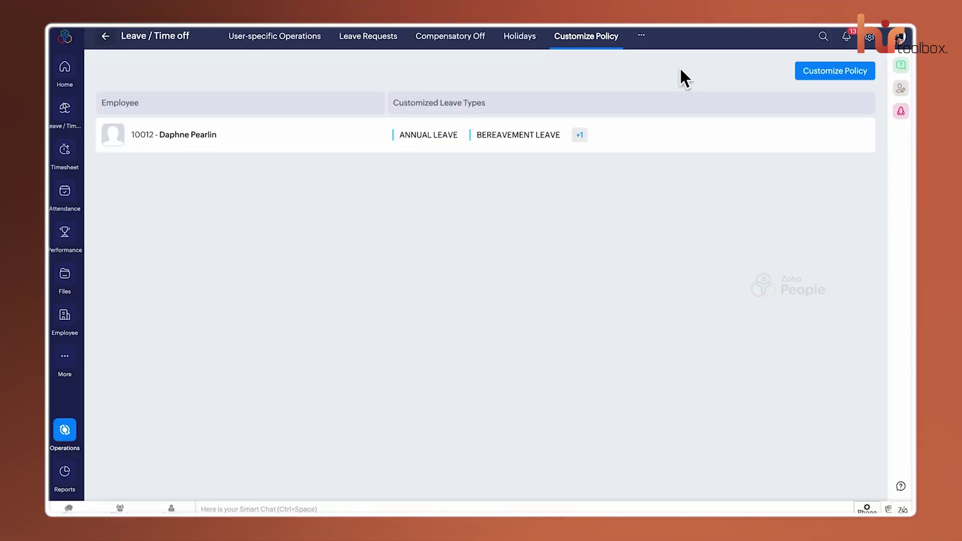
{"action": "left_click", "coordinate": [833, 72]}
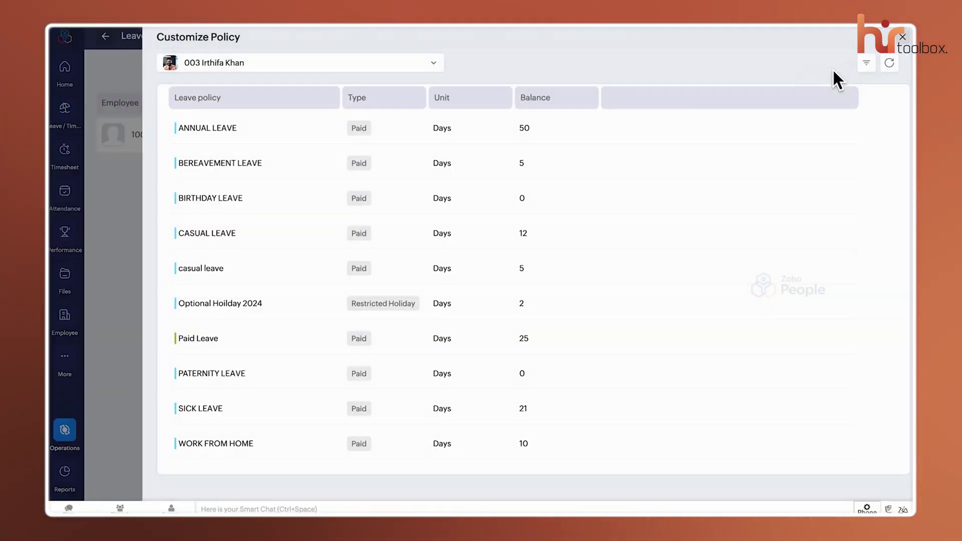
{"action": "mouse_move", "coordinate": [225, 241]}
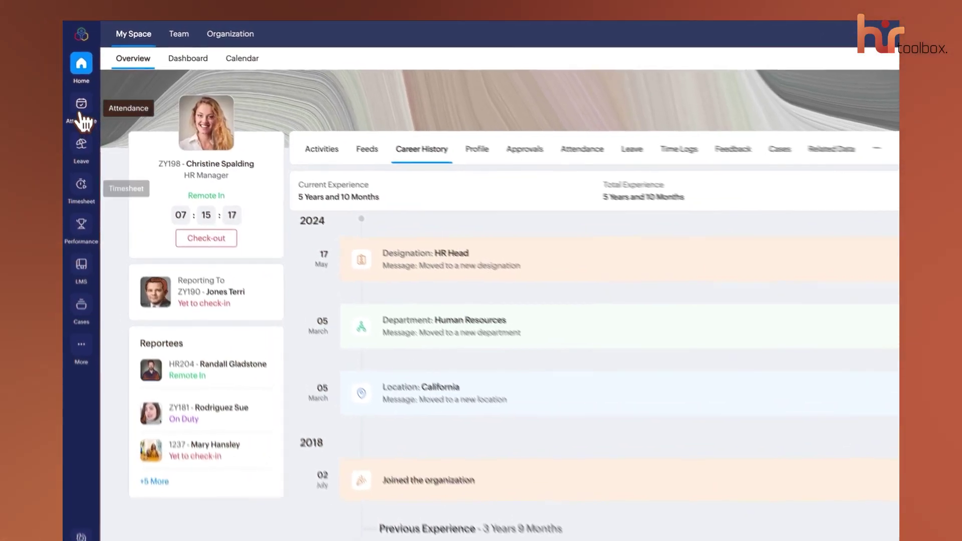
- Start an attendance regularization request dated 12-May-2020 and begin its description
{"action": "left_click", "coordinate": [78, 91]}
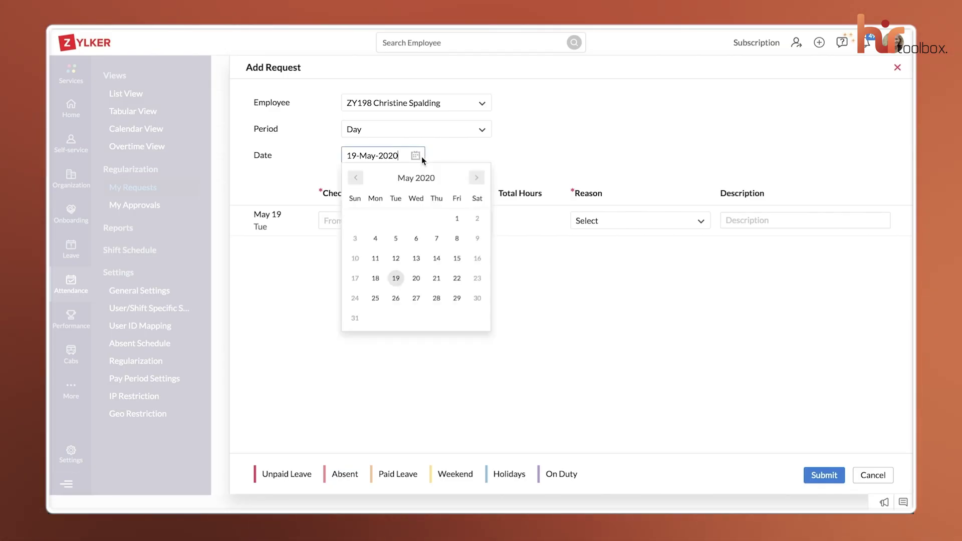
{"action": "left_click", "coordinate": [396, 258]}
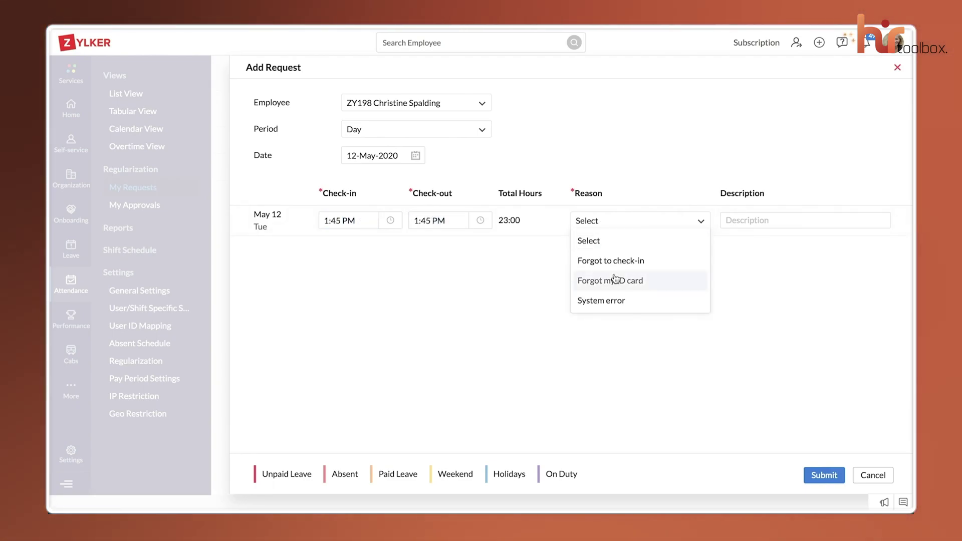
{"action": "left_click", "coordinate": [740, 219]}
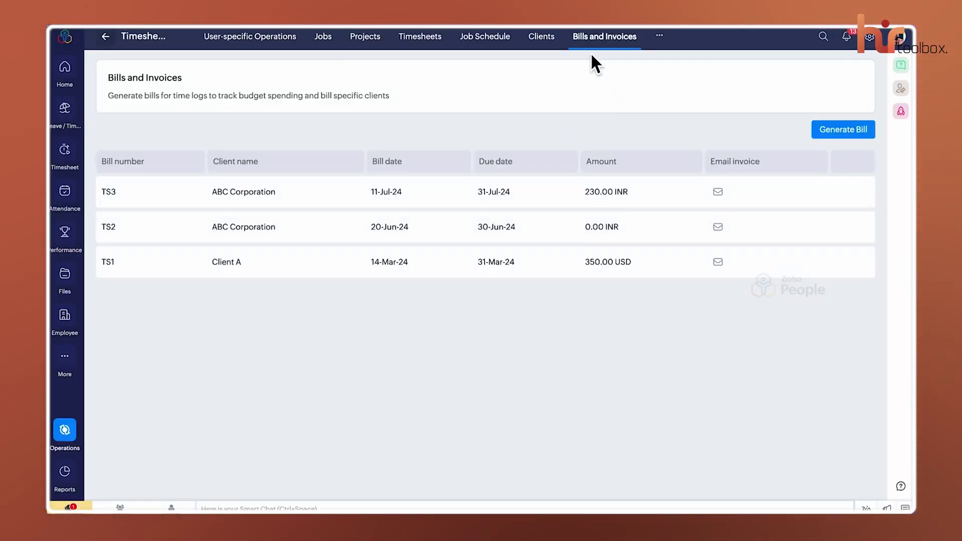
- Generate a new bill for client ZOHO and continue to its details
{"action": "left_click", "coordinate": [833, 134]}
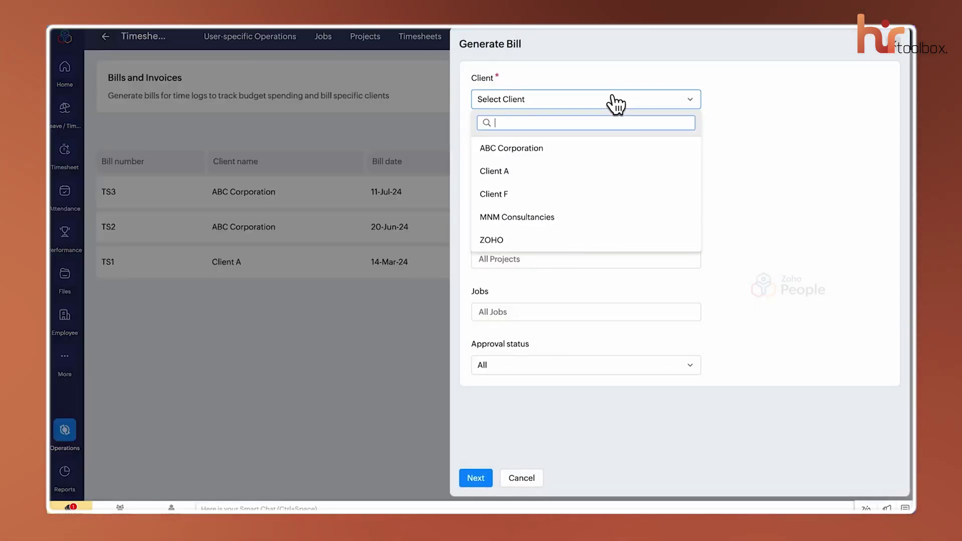
{"action": "left_click", "coordinate": [580, 240]}
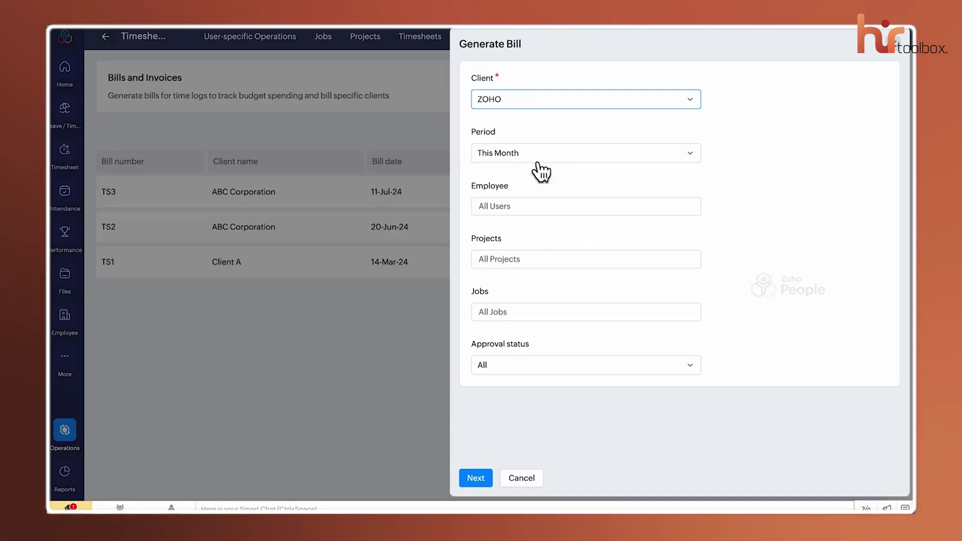
{"action": "left_click", "coordinate": [482, 475]}
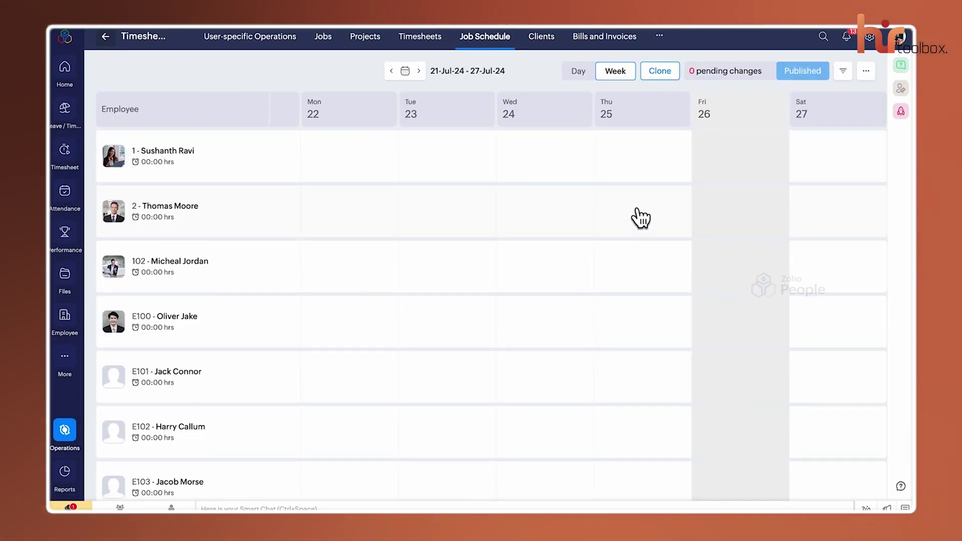
- Add a schedule on the 25th with the Data Preparation job
{"action": "left_click", "coordinate": [640, 216]}
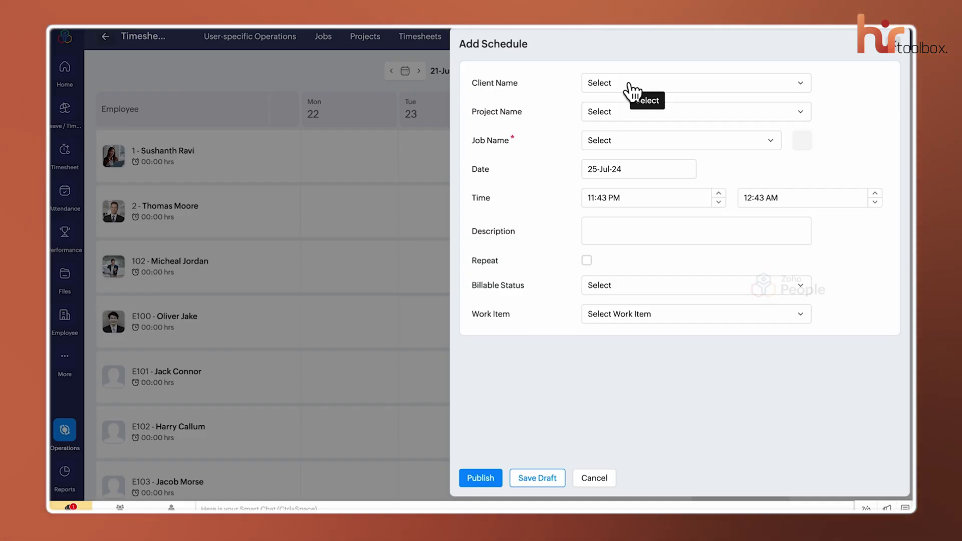
{"action": "left_click", "coordinate": [689, 143]}
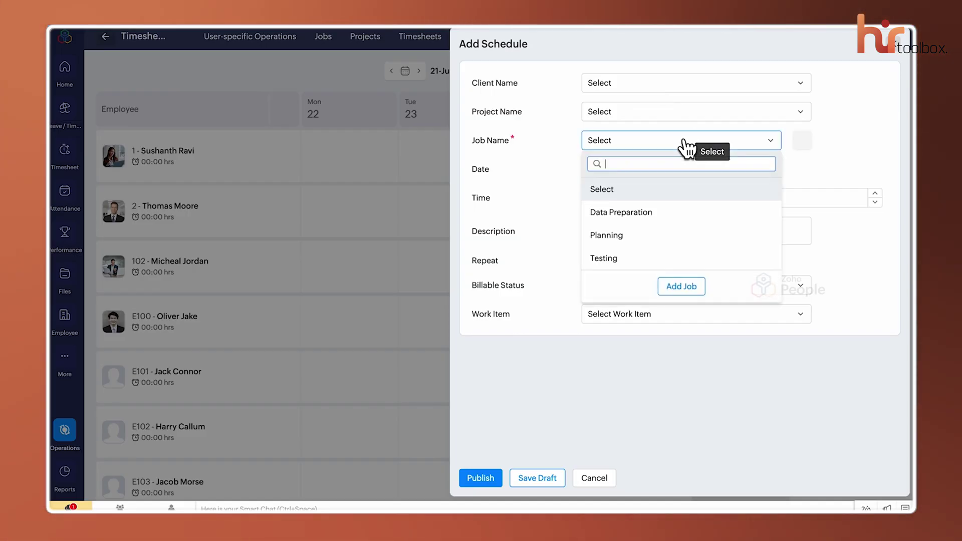
{"action": "left_click", "coordinate": [637, 212]}
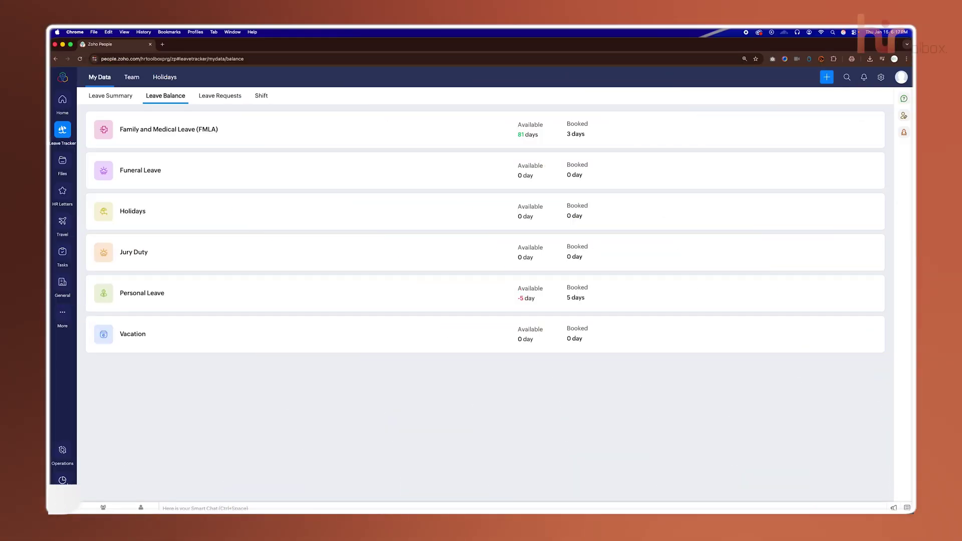
- Open the Daily leave status report under Reports' Organization Reports
{"action": "left_click", "coordinate": [62, 480]}
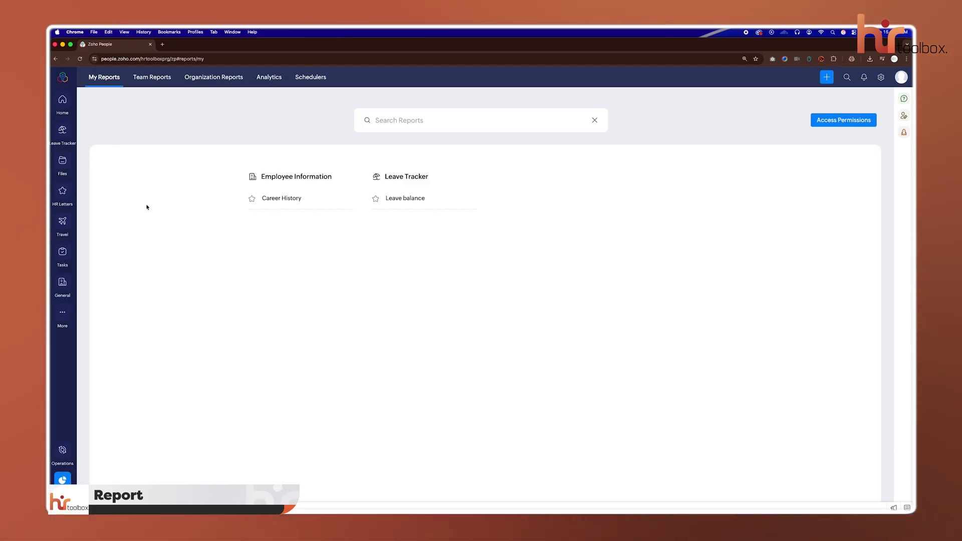
{"action": "left_click", "coordinate": [169, 83]}
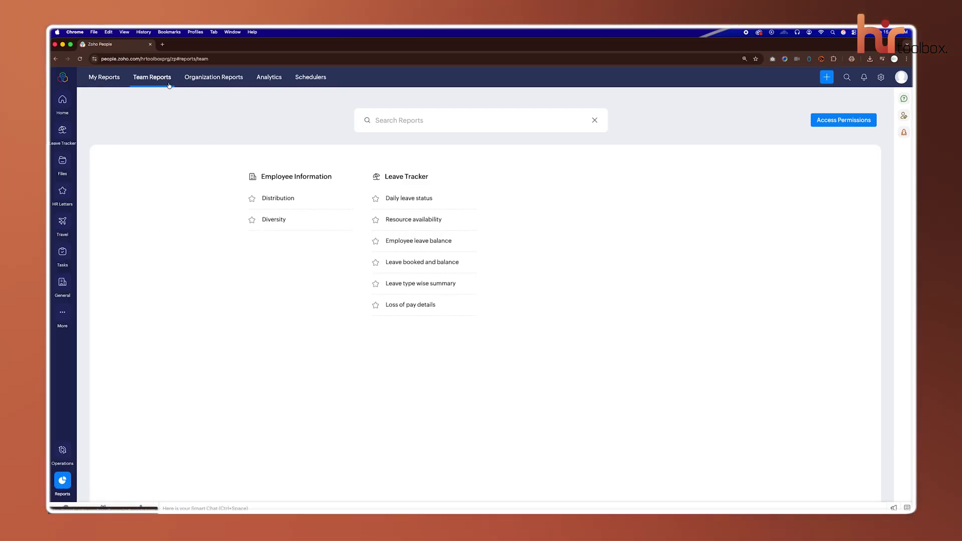
{"action": "left_click", "coordinate": [213, 81]}
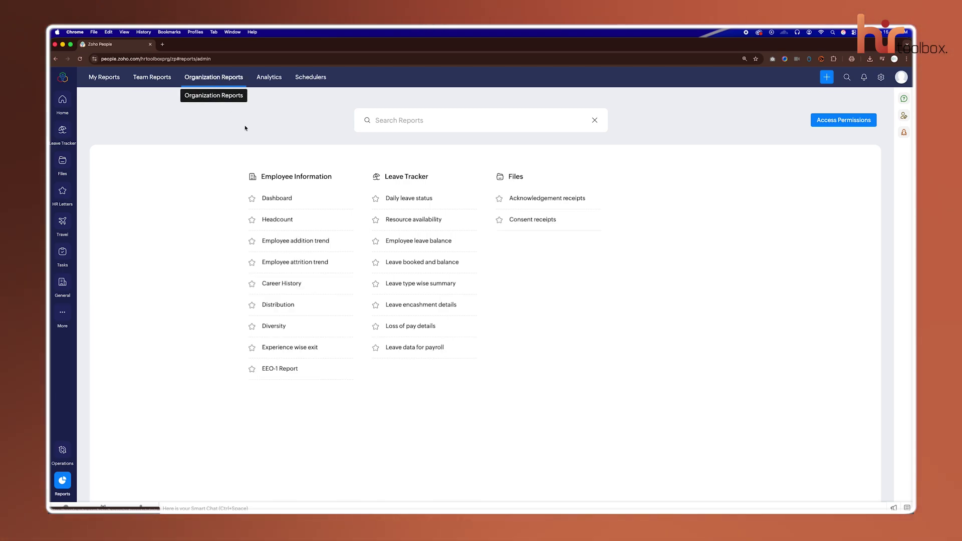
{"action": "left_click", "coordinate": [404, 201]}
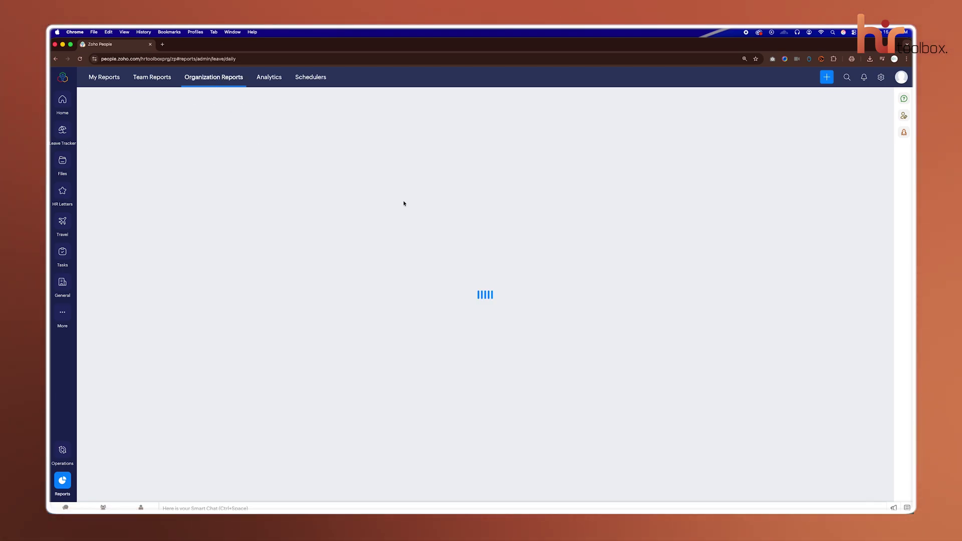